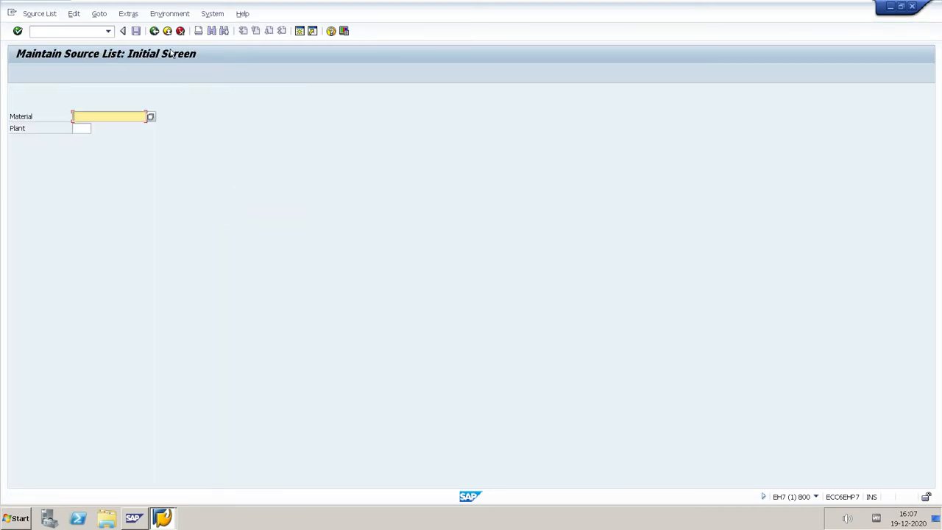
# Leave the current transaction and open ME01 - Maintain for source lists in the Materials Management purchasing master data
pyautogui.click(155, 31)
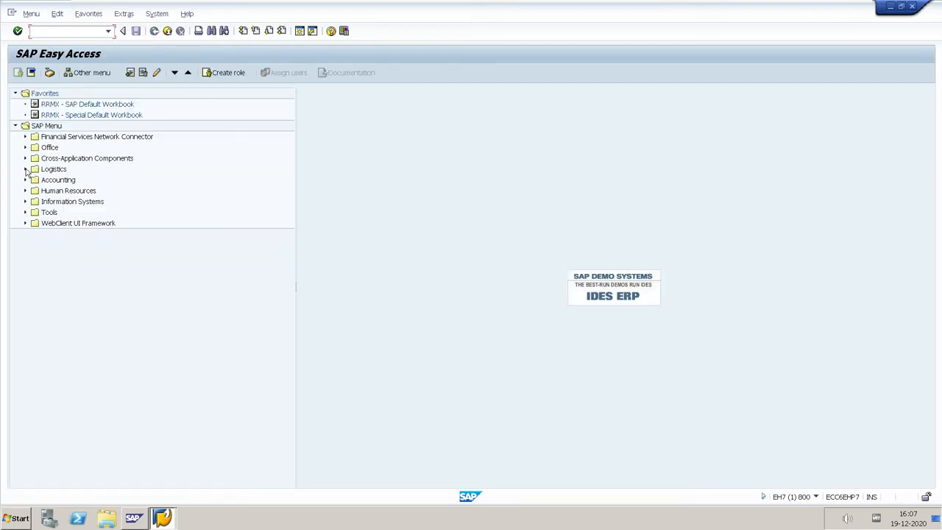
pyautogui.click(25, 170)
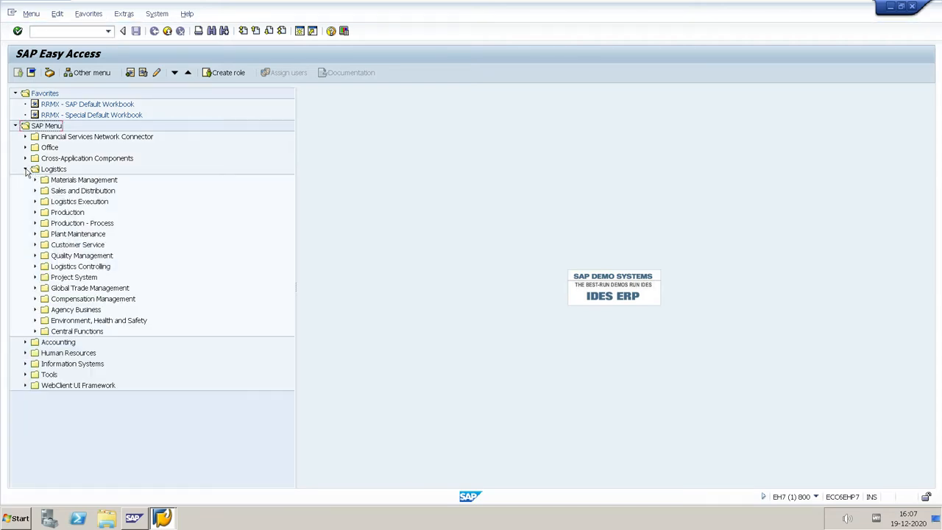
pyautogui.click(34, 179)
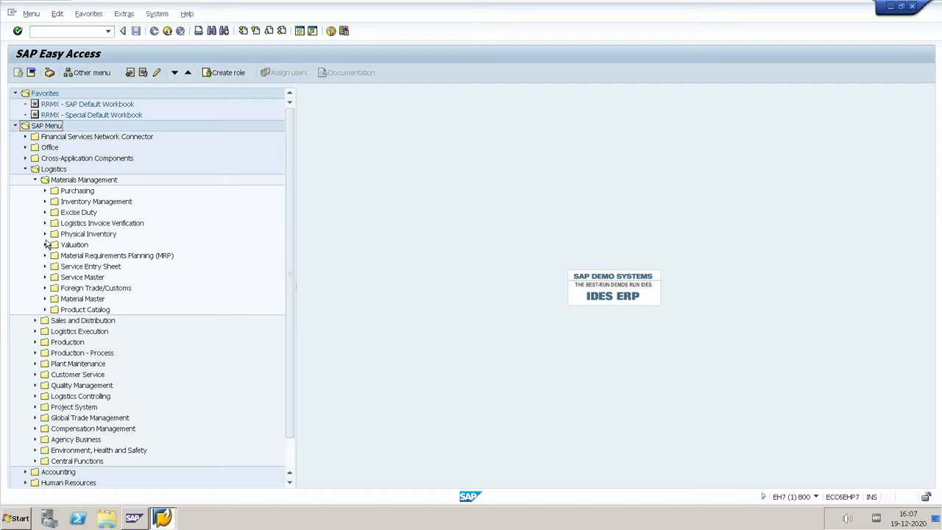
pyautogui.click(44, 190)
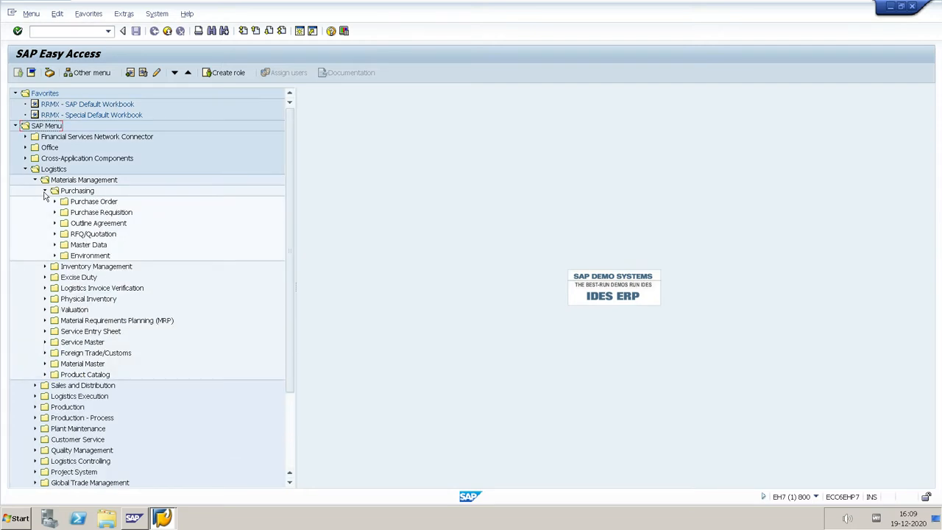
pyautogui.click(54, 244)
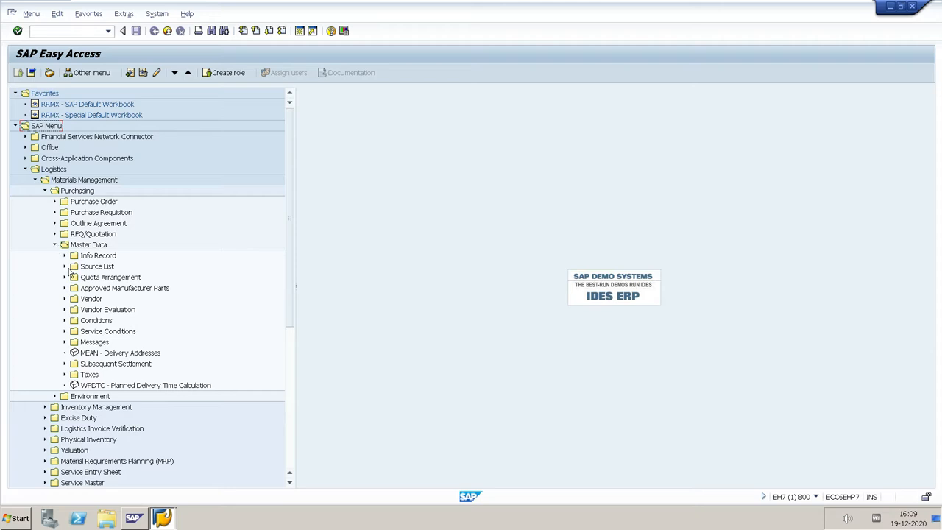
pyautogui.click(64, 267)
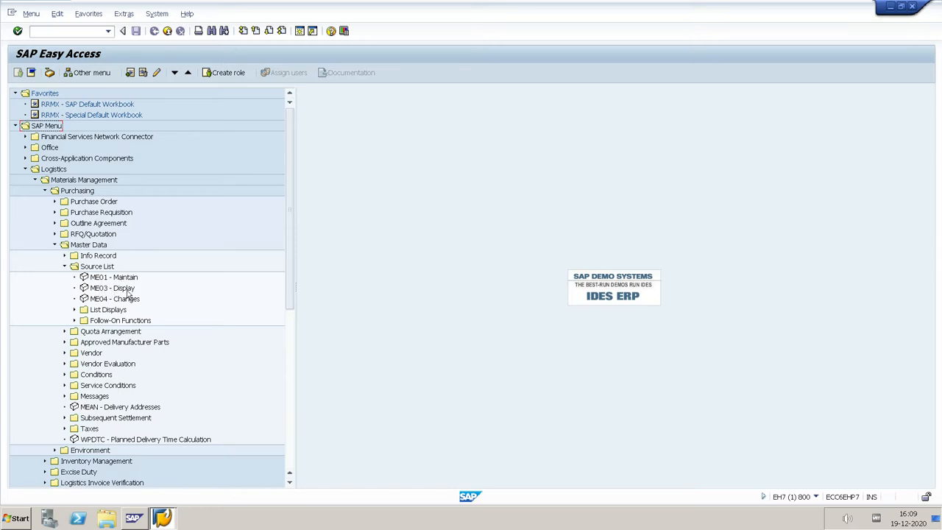
pyautogui.doubleClick(103, 280)
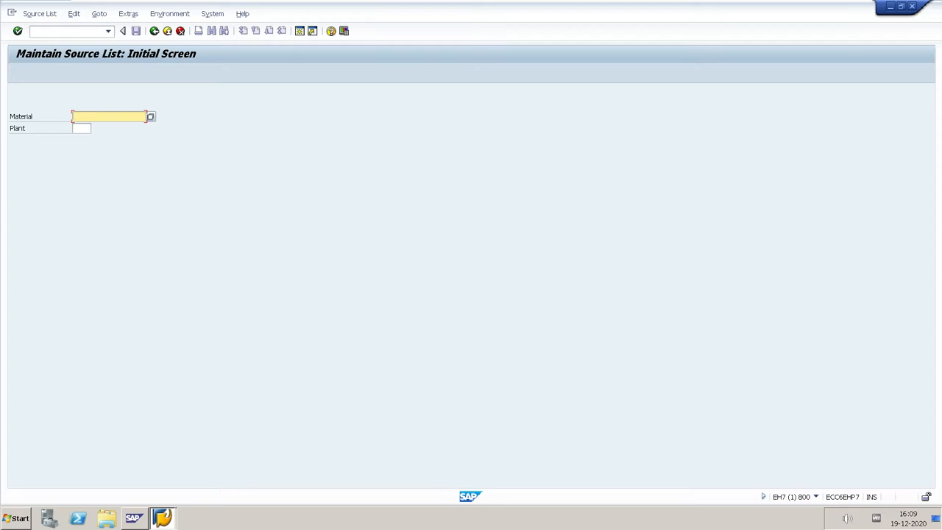
# Open the source list overview for material 2887 in plant KUP1
pyautogui.write('2887')
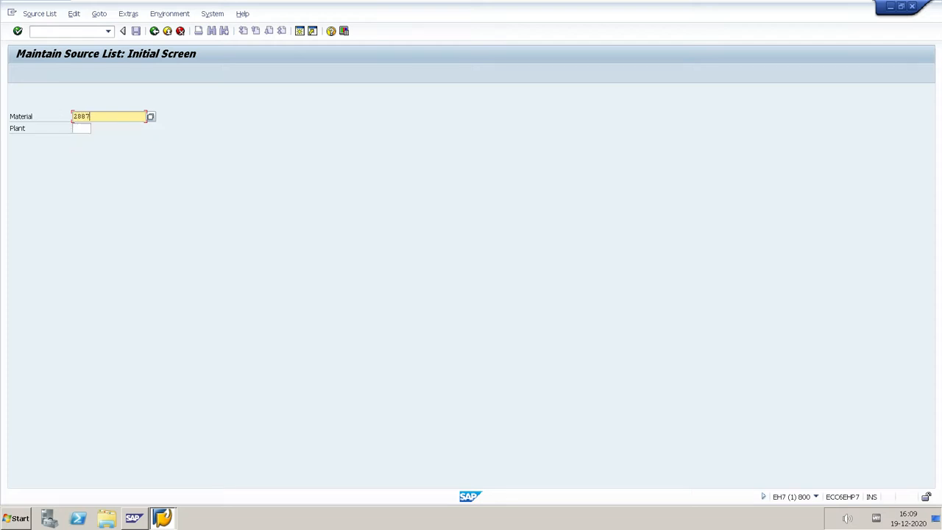
pyautogui.press('Tab')
pyautogui.write('KUP1')
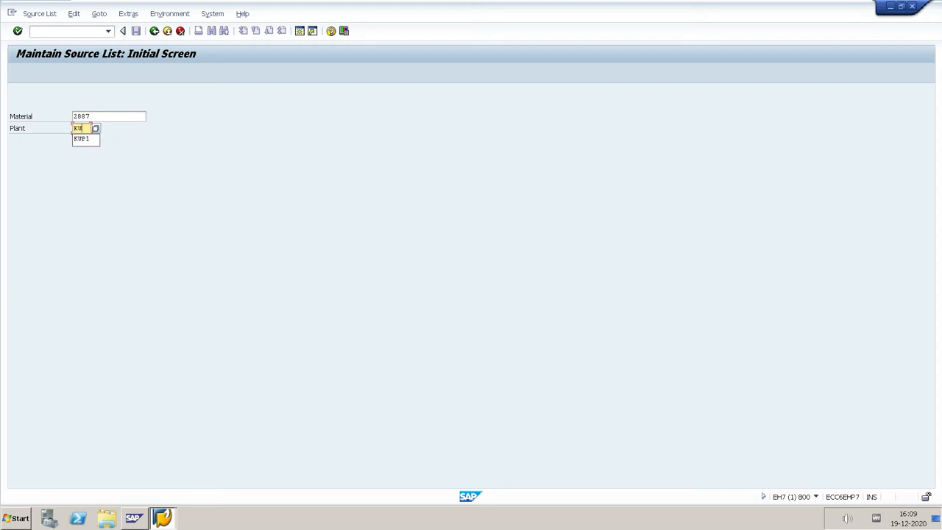
pyautogui.press('Return')
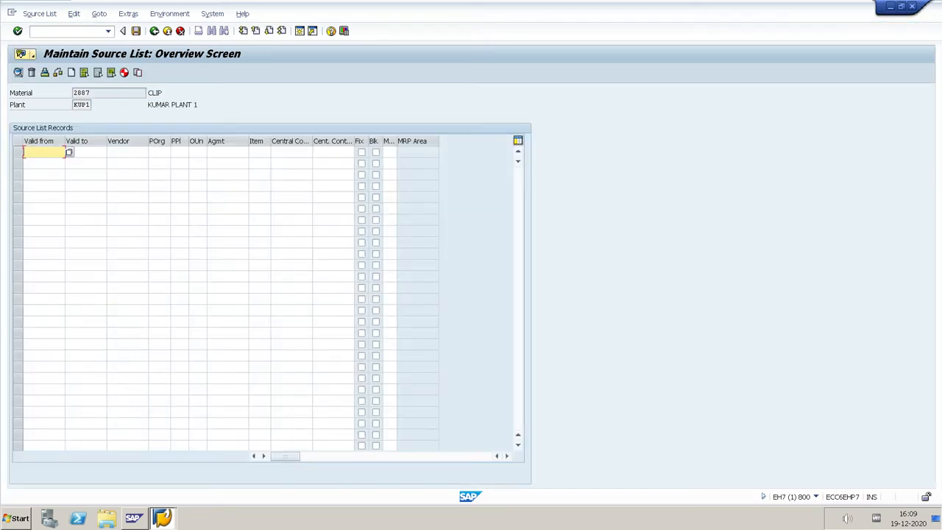
# Set the first source list record's validity from 19.12.2020 to 19.12.2021
pyautogui.click(68, 153)
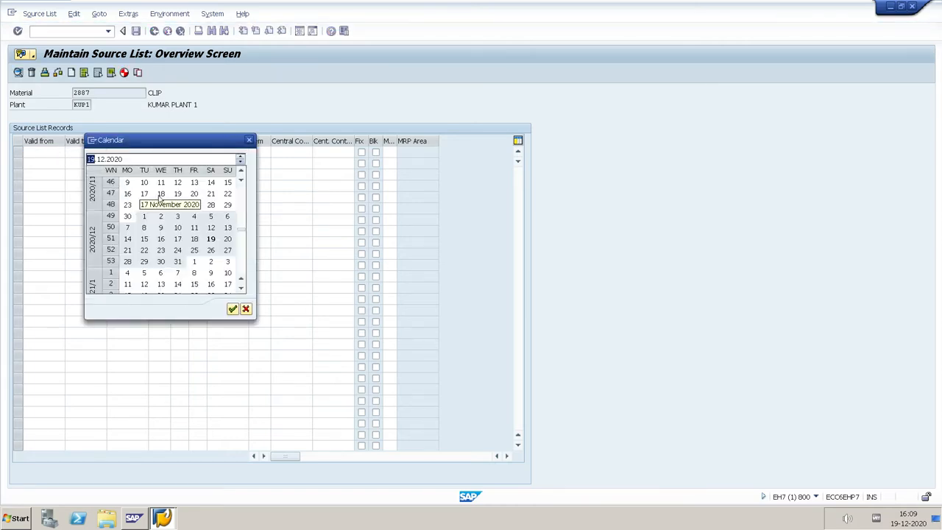
pyautogui.doubleClick(211, 239)
pyautogui.click(86, 152)
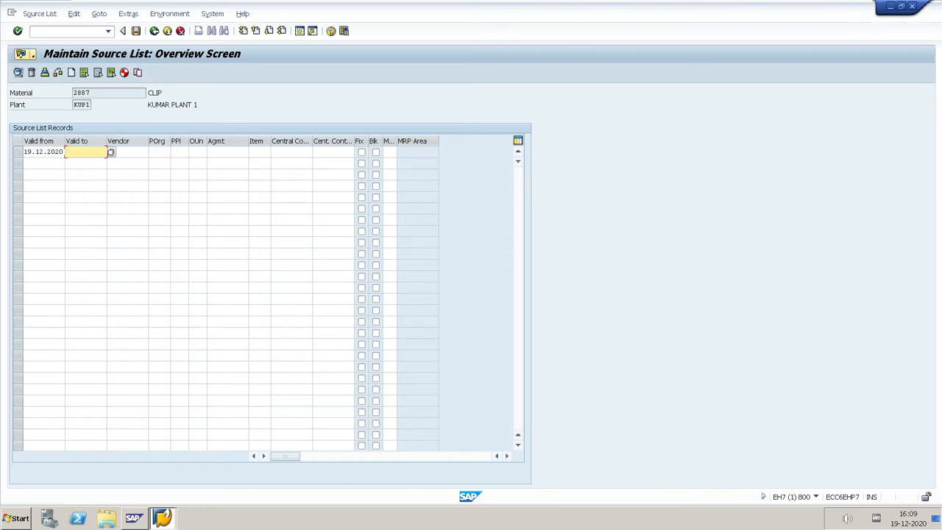
pyautogui.click(112, 152)
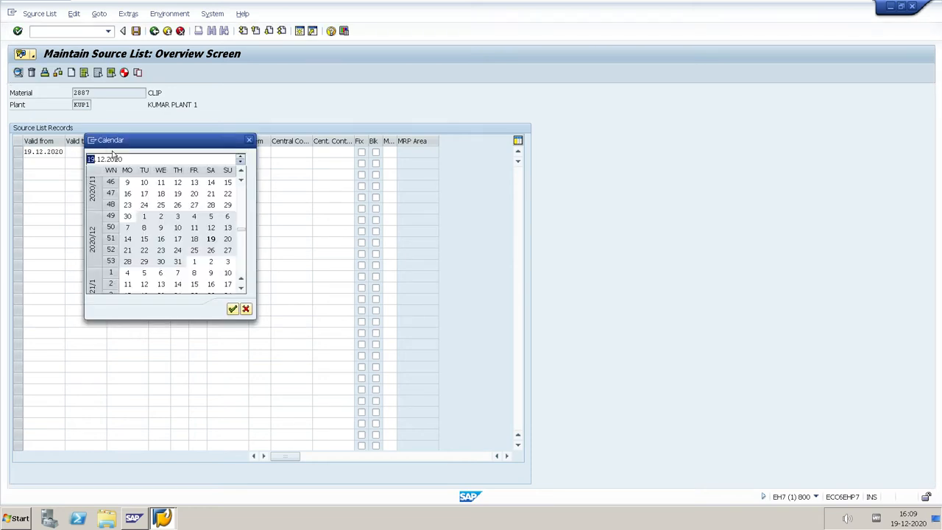
pyautogui.doubleClick(211, 239)
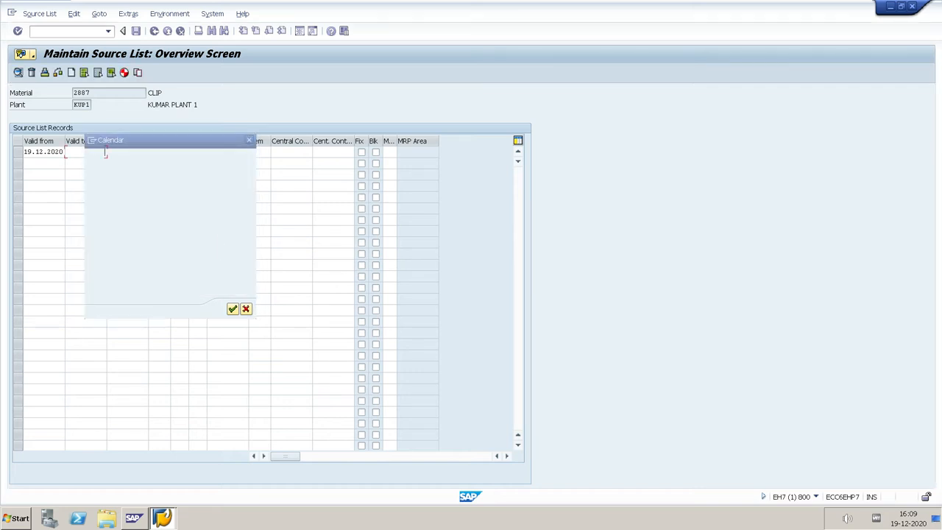
pyautogui.click(104, 151)
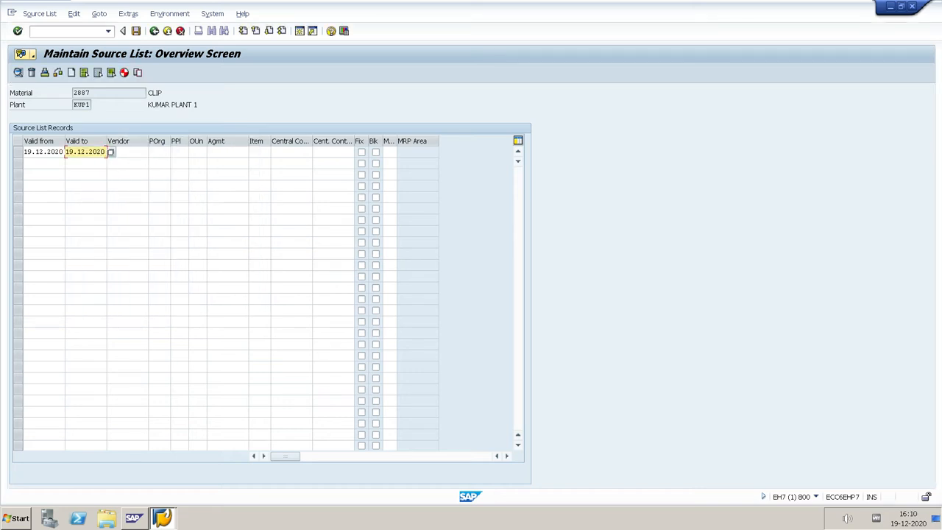
pyautogui.press('BackSpace')
pyautogui.write('1')
pyautogui.press('Tab')
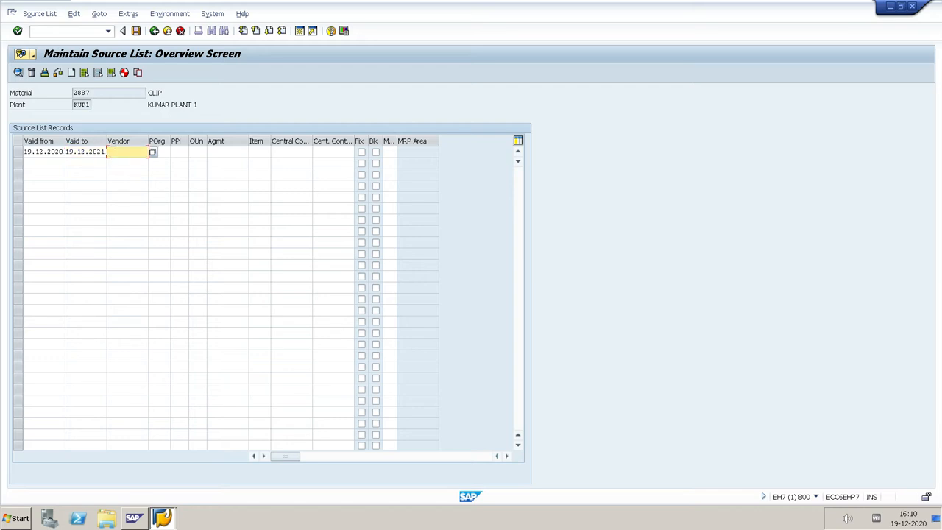
# Search the vendors of company code 0154 and assign AR ENTERPRISES to the first record
pyautogui.click(151, 152)
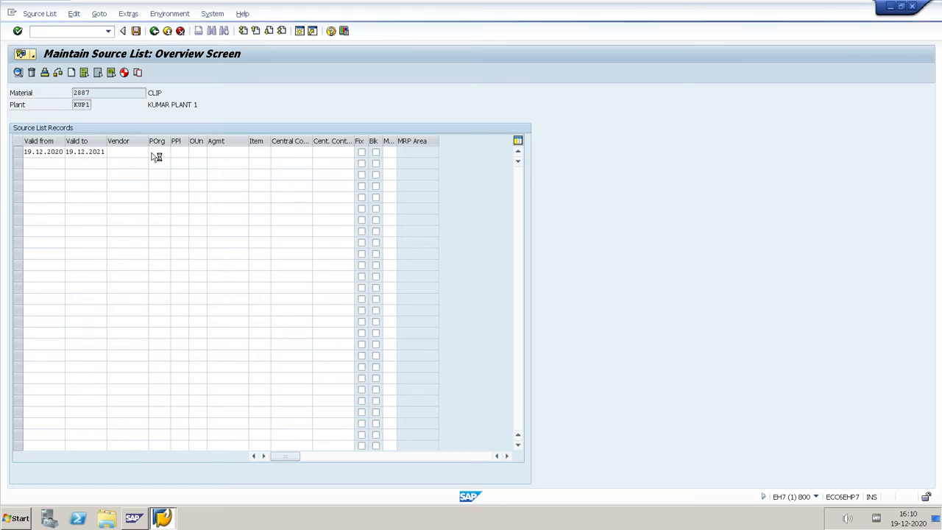
pyautogui.click(151, 236)
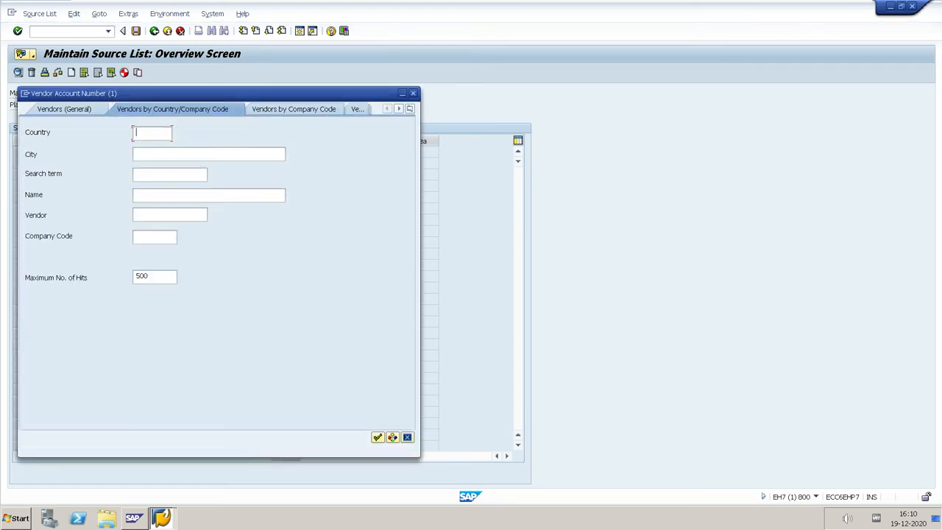
pyautogui.write('0154')
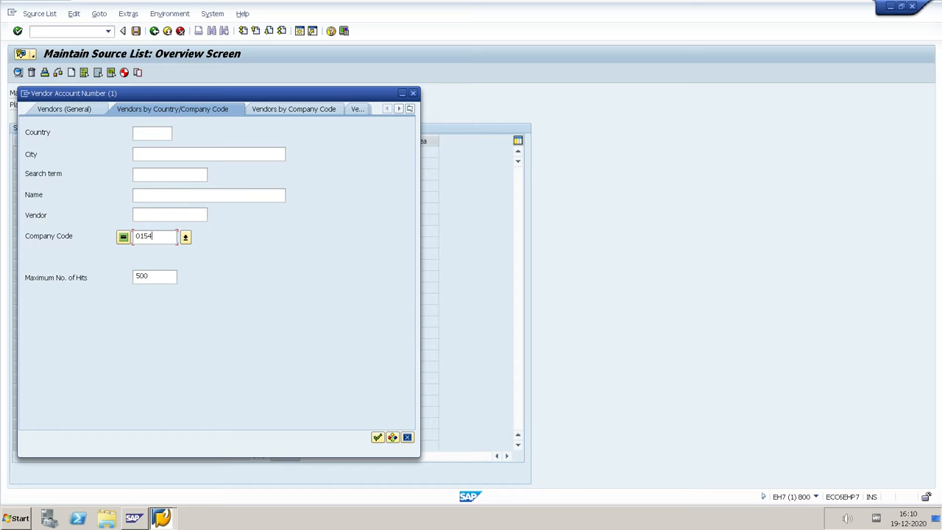
pyautogui.press('Return')
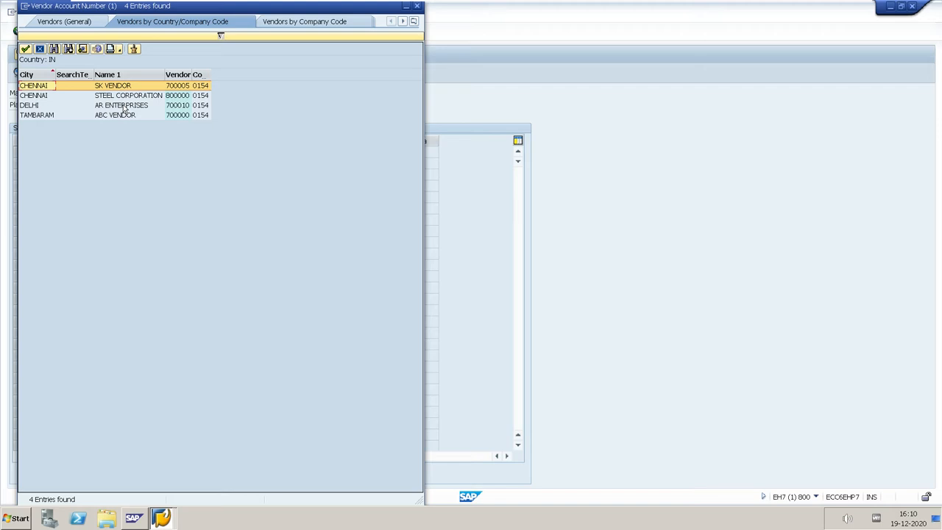
pyautogui.doubleClick(123, 106)
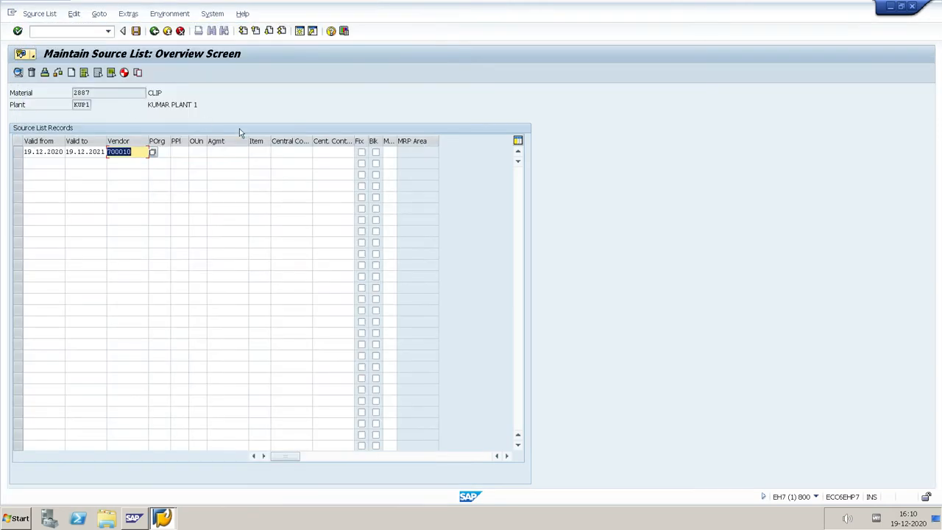
# Enter KUP1 as the first record's purchasing organization and mark the record as a fixed source
pyautogui.press('Tab')
pyautogui.write('K')
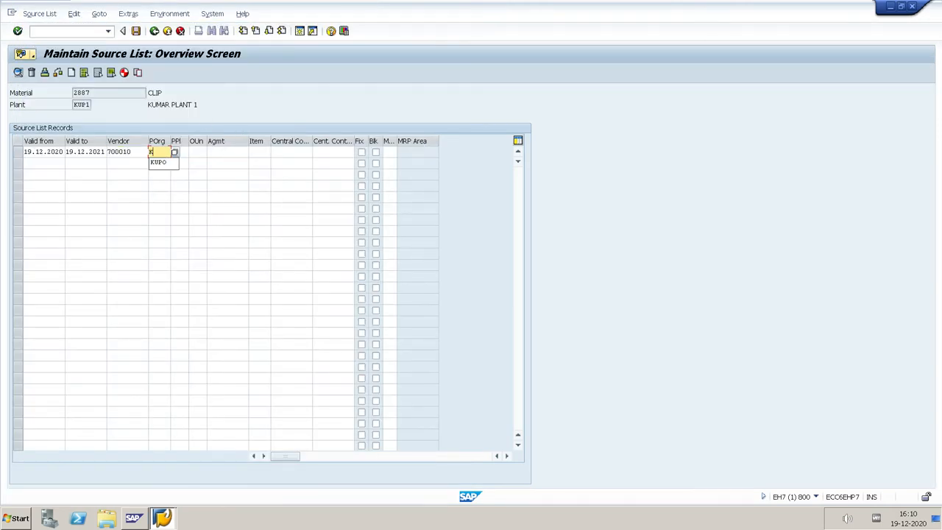
pyautogui.write('UP1')
pyautogui.click(362, 152)
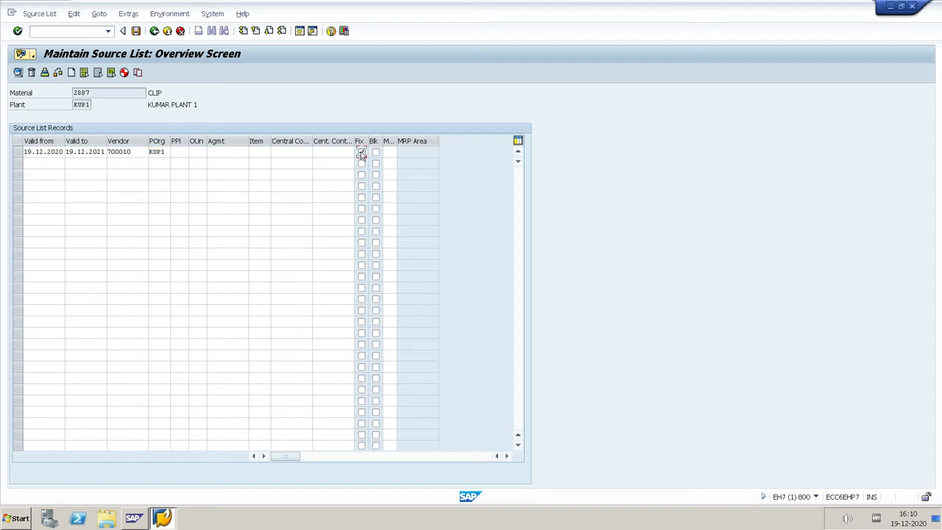
pyautogui.press('Return')
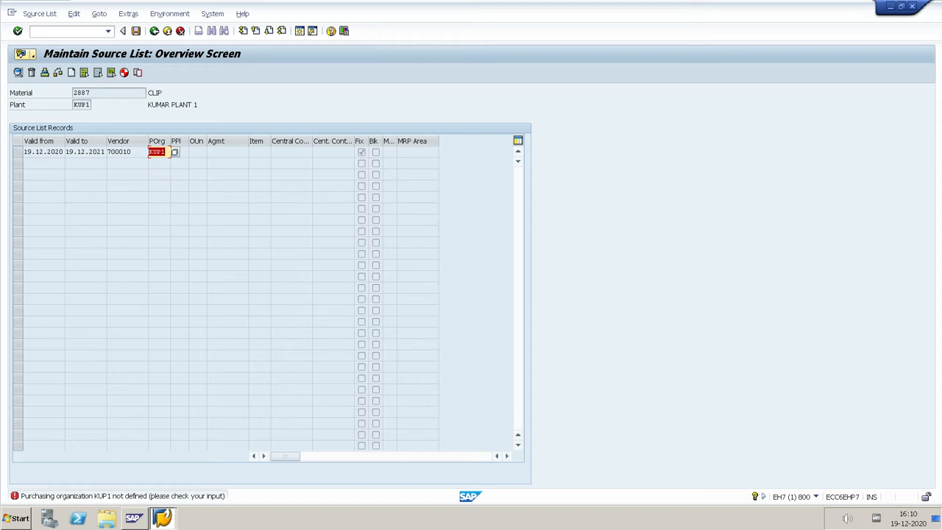
# Set the record's purchasing organization to KUPO and save the source list
pyautogui.write('KUPO')
pyautogui.press('Return')
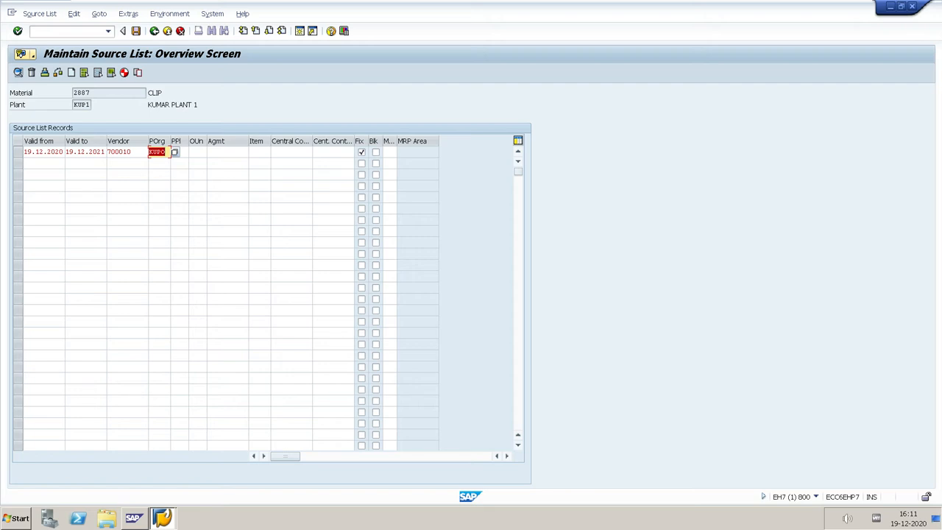
pyautogui.click(137, 152)
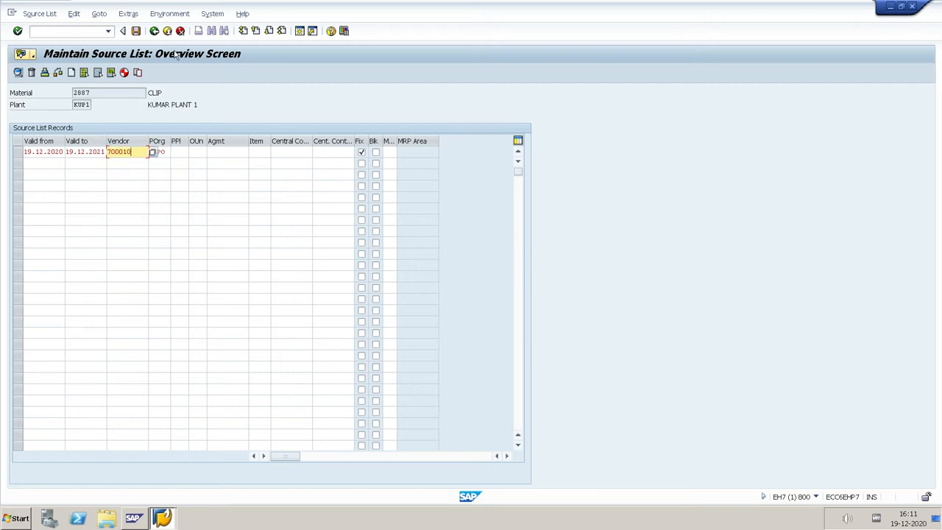
pyautogui.click(136, 31)
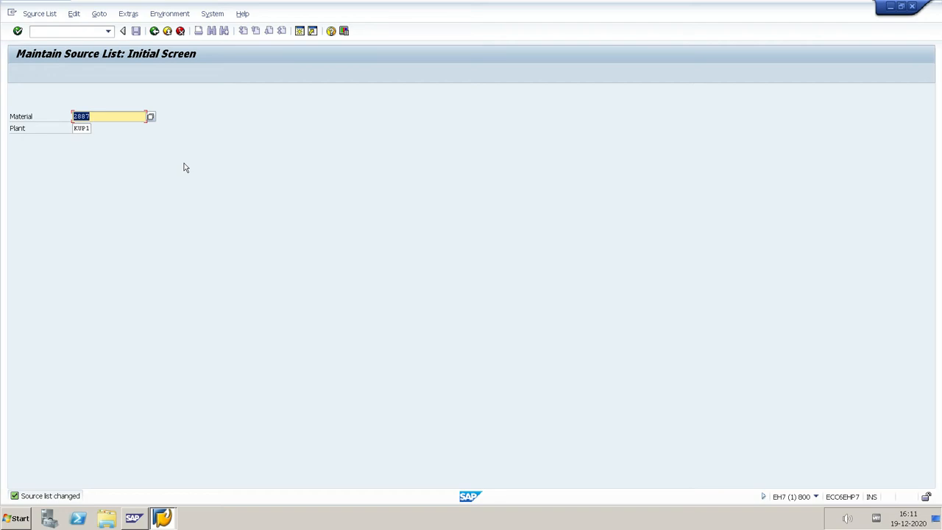
# Reopen the source list of material 2887 and try to change the record's vendor to ABC VENDOR from company code 0154
pyautogui.press('Return')
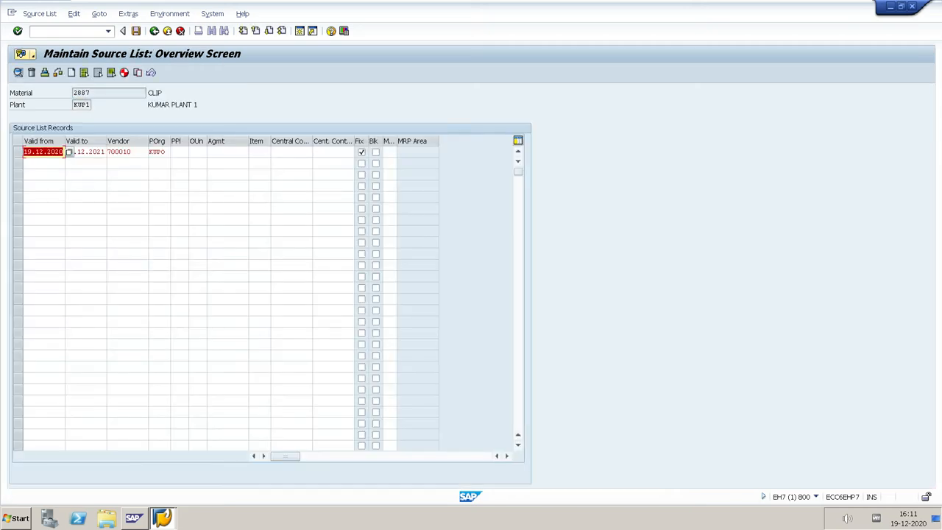
pyautogui.click(132, 153)
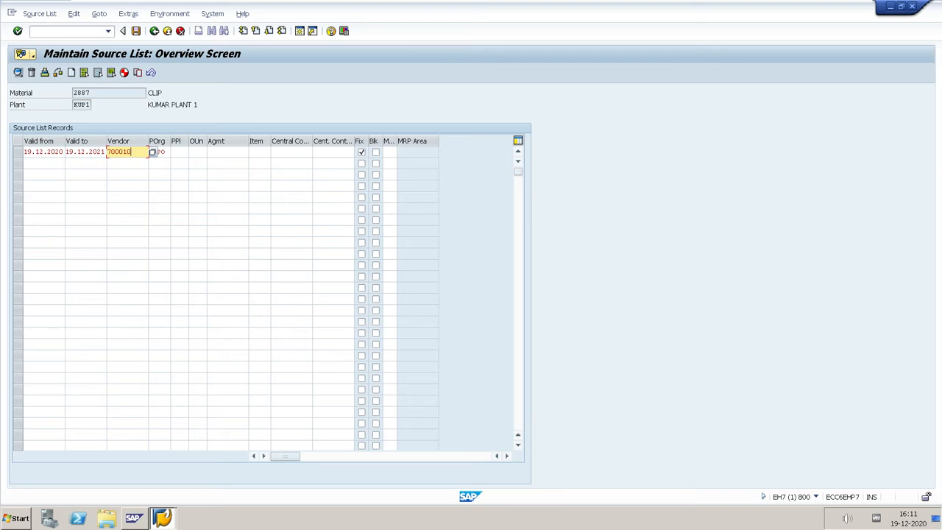
pyautogui.press('F4')
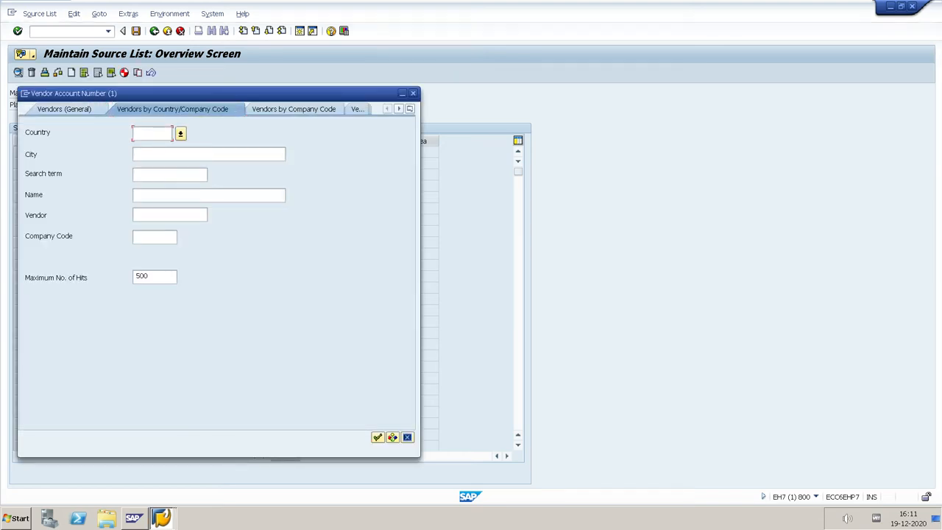
pyautogui.click(154, 237)
pyautogui.write('0154')
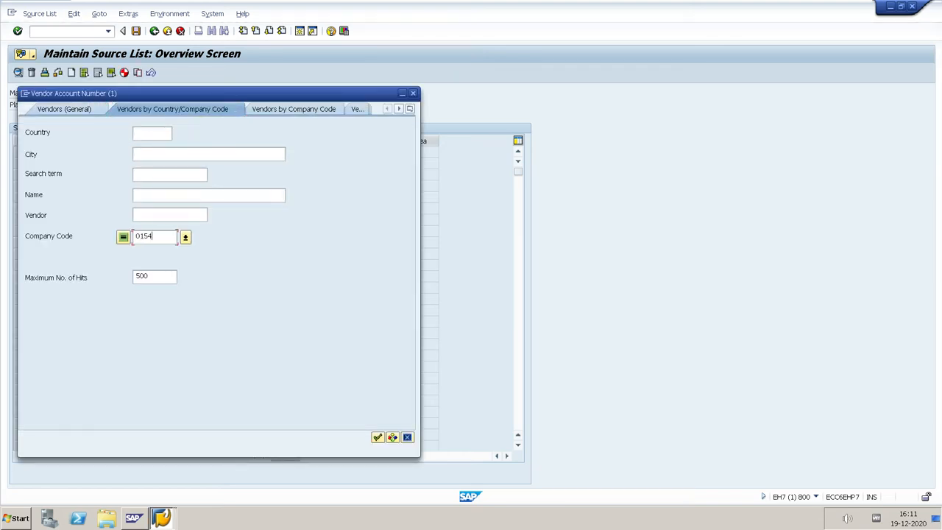
pyautogui.press('Return')
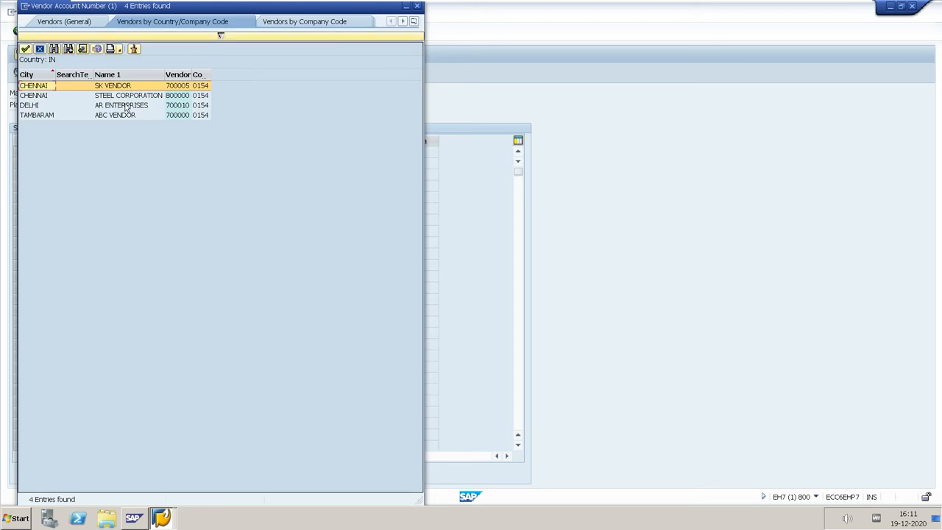
pyautogui.doubleClick(130, 114)
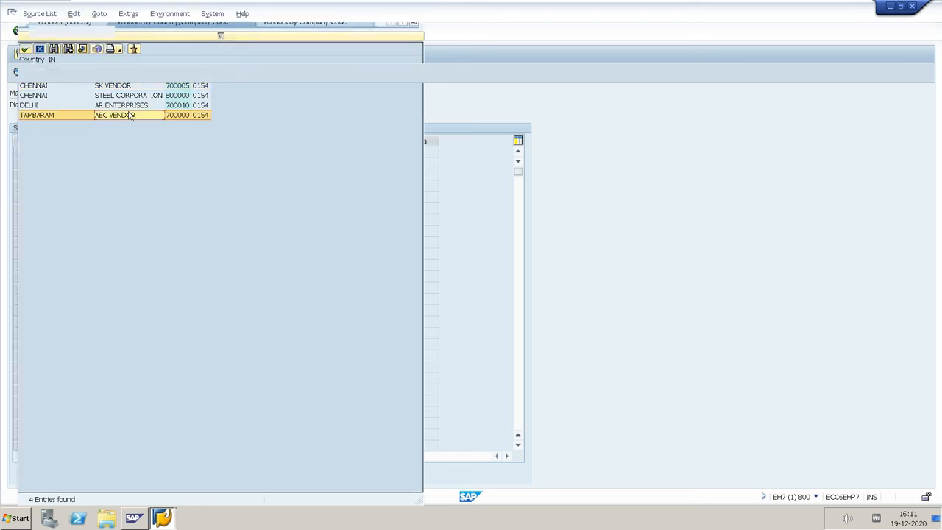
pyautogui.press('Return')
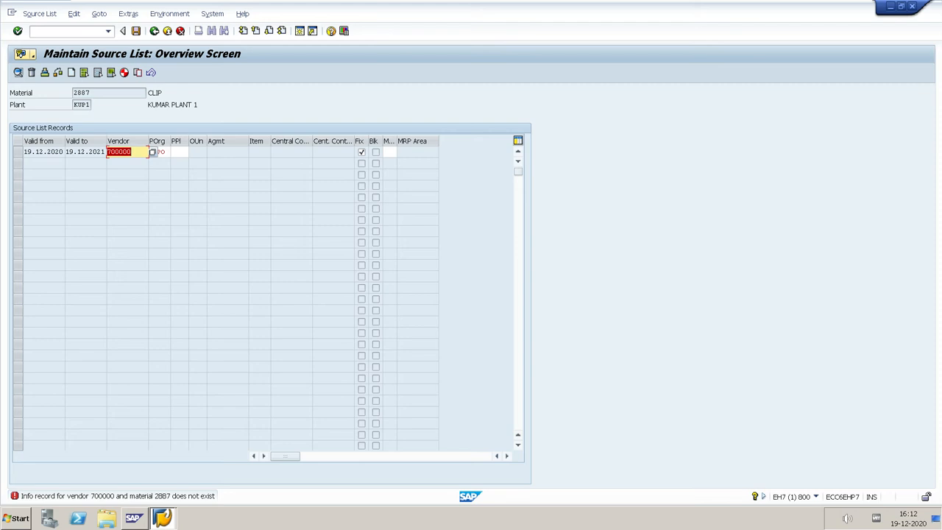
# Reassign the record's vendor to AR ENTERPRISES from company code 0154, save the source list and leave source list maintenance
pyautogui.click(145, 153)
pyautogui.press('F4')
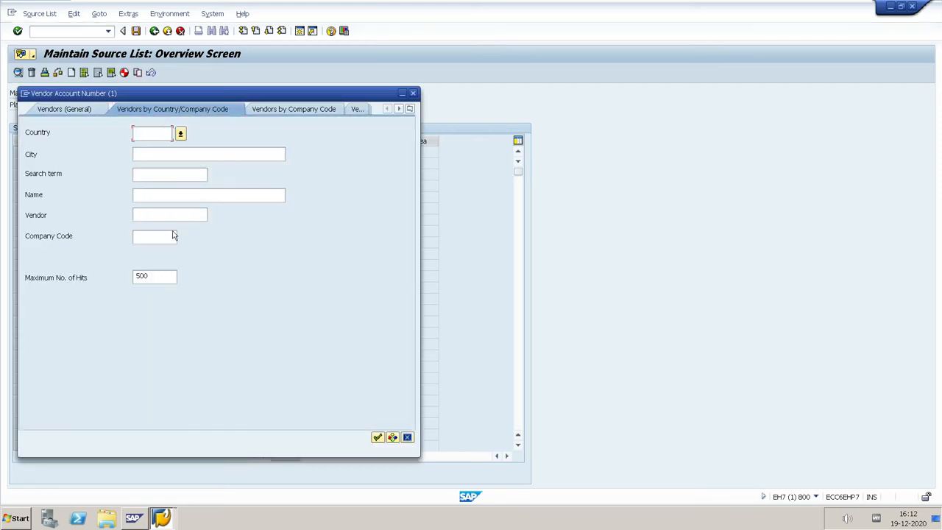
pyautogui.click(162, 236)
pyautogui.write('0154')
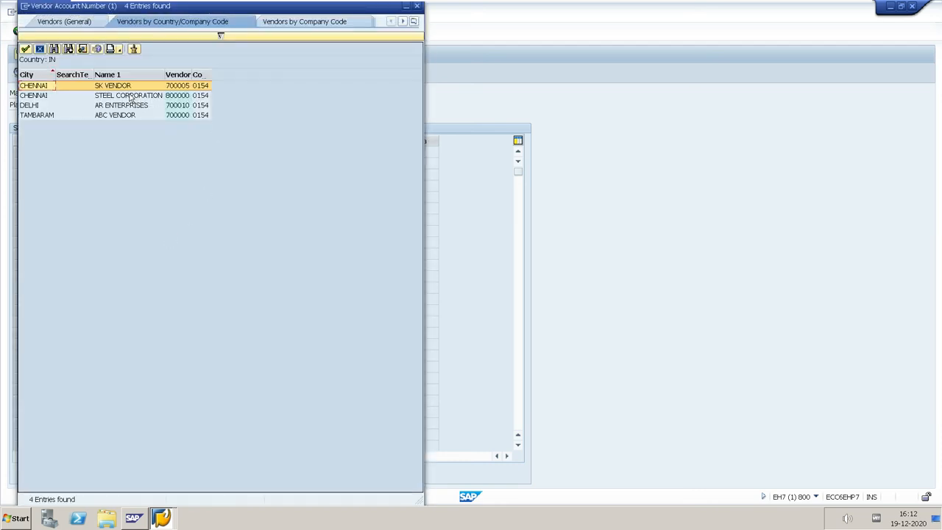
pyautogui.doubleClick(136, 109)
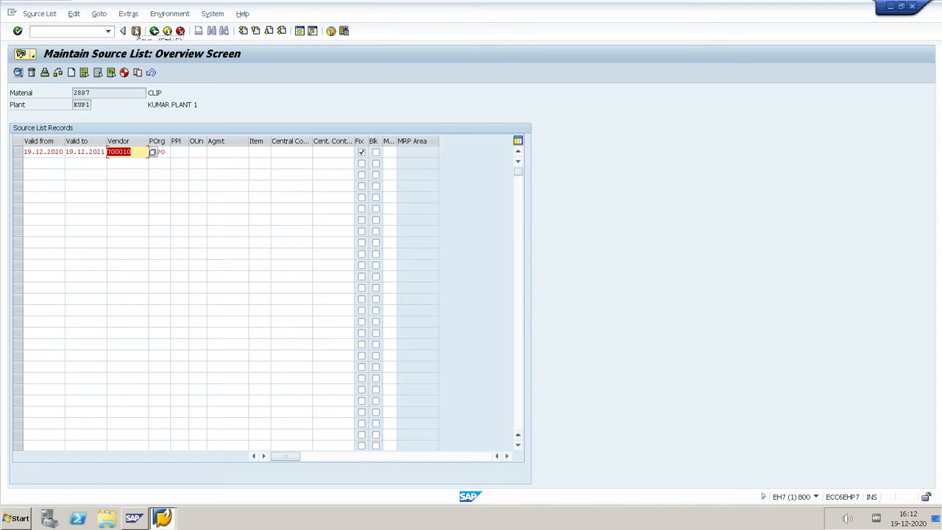
pyautogui.click(136, 31)
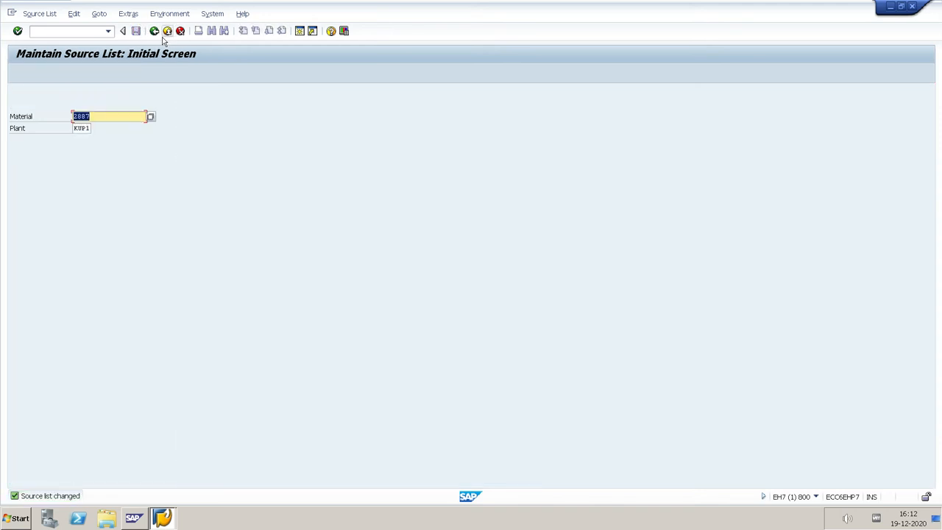
pyautogui.click(156, 33)
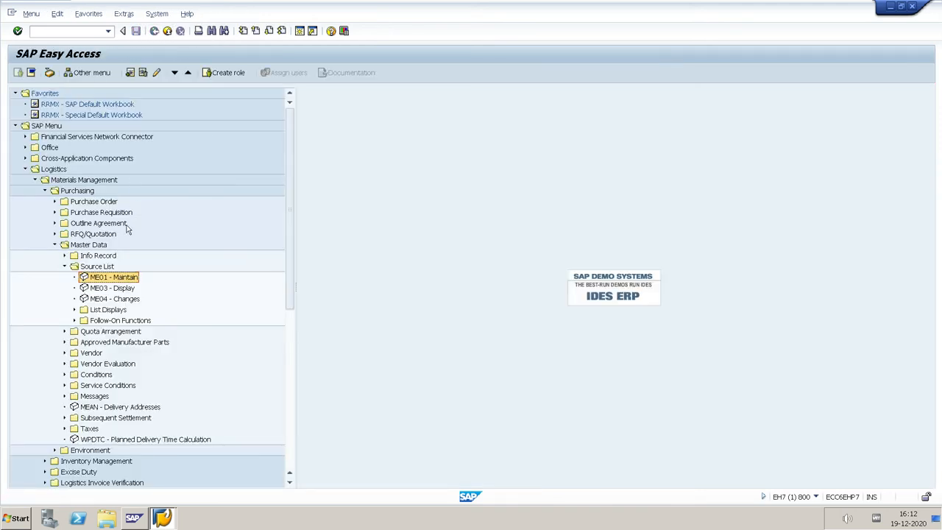
# Display the source list of material 2887 in plant KUP1 with ME03 and return to the main menu
pyautogui.doubleClick(114, 288)
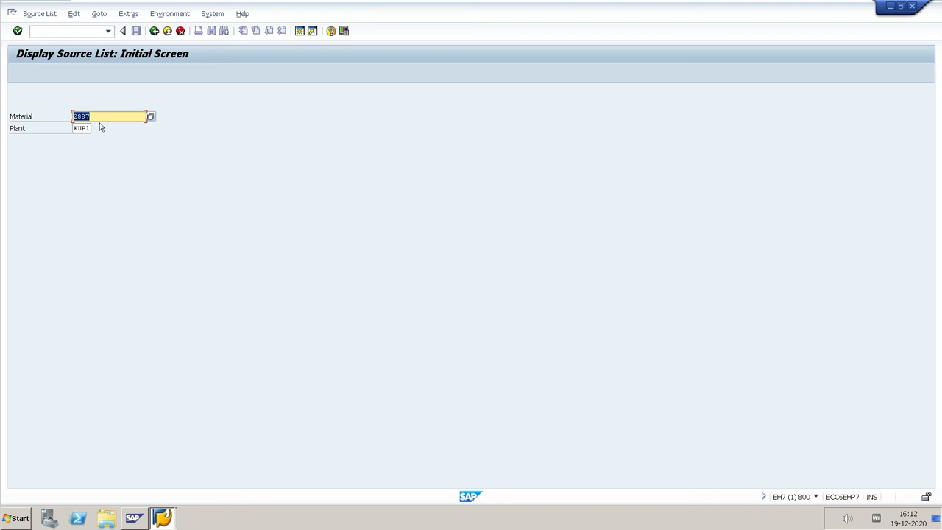
pyautogui.press('Return')
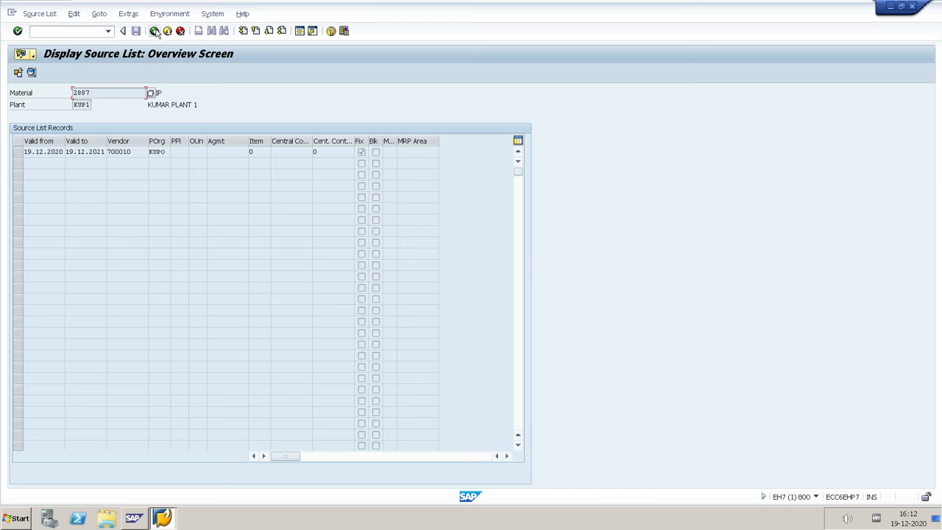
pyautogui.click(155, 31)
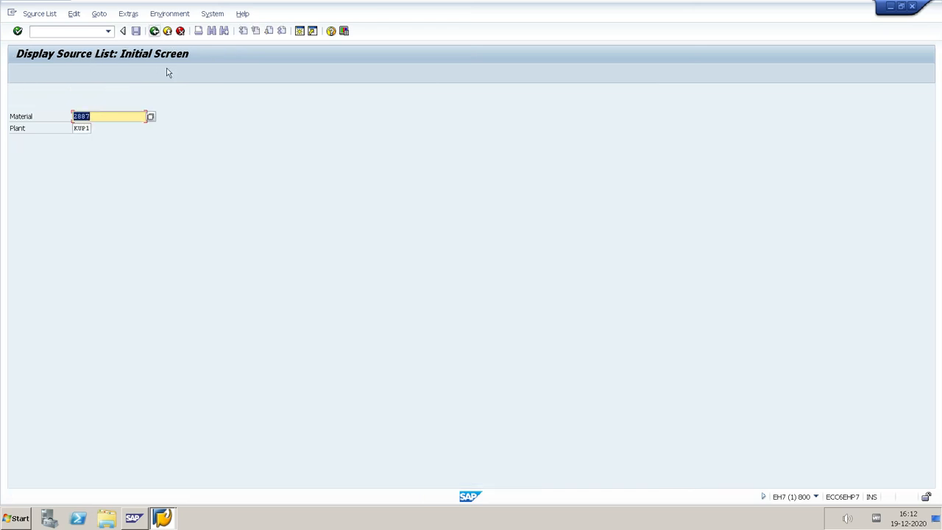
pyautogui.press('Tab')
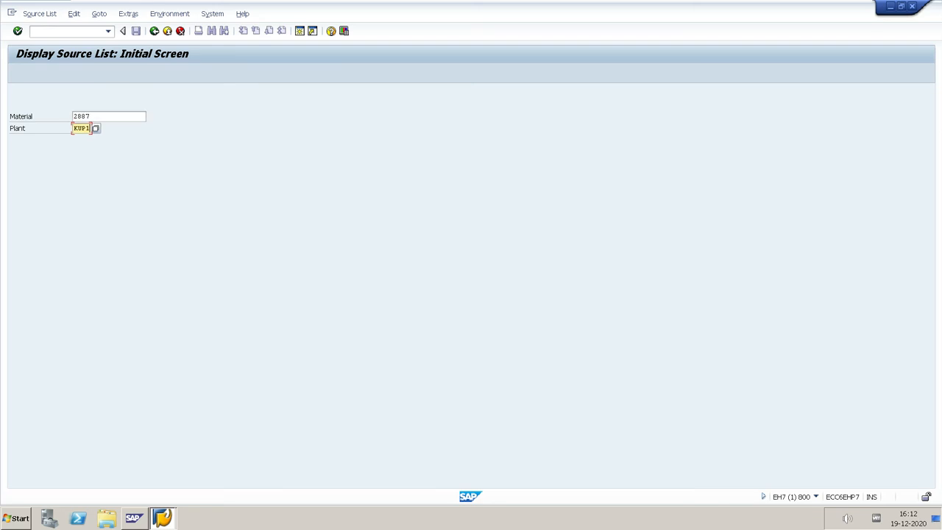
pyautogui.click(154, 31)
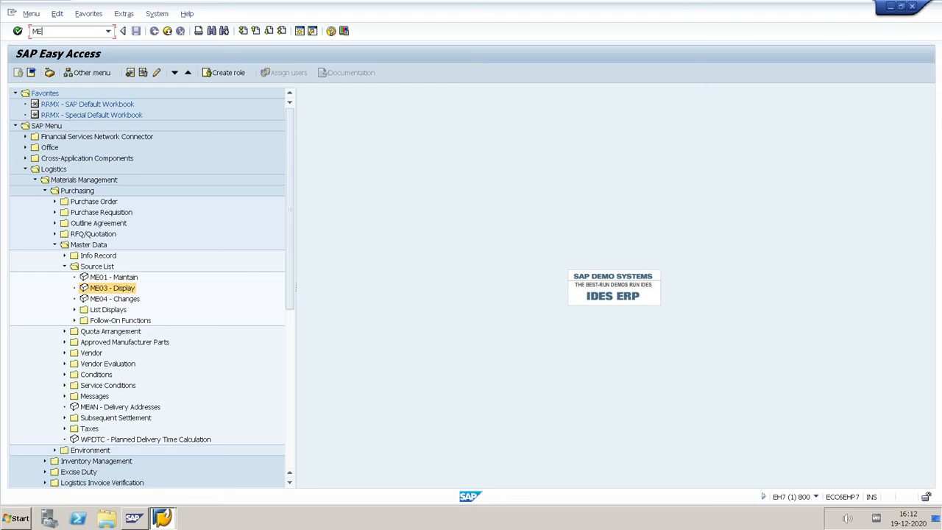
# Run the ME04 source list change report for material 2887 in plant KUP1 and return to the main menu
pyautogui.press('Return')
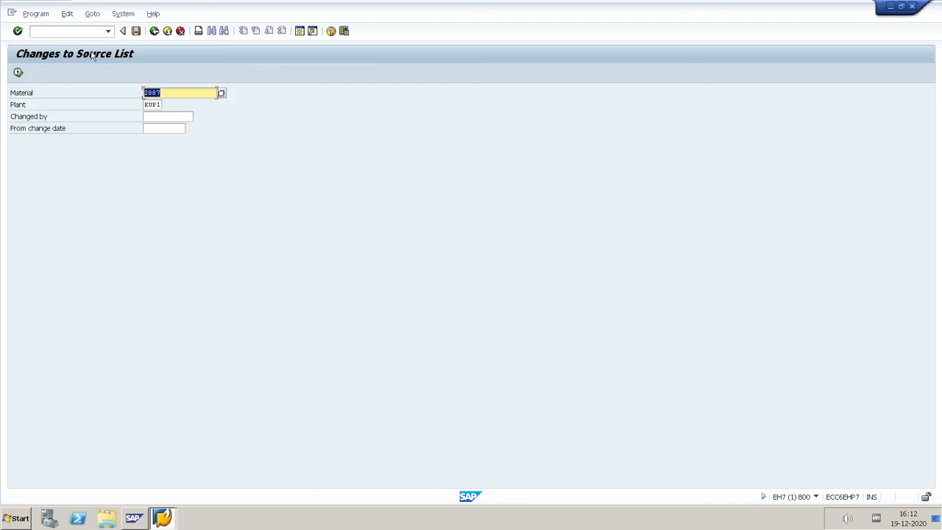
pyautogui.click(18, 73)
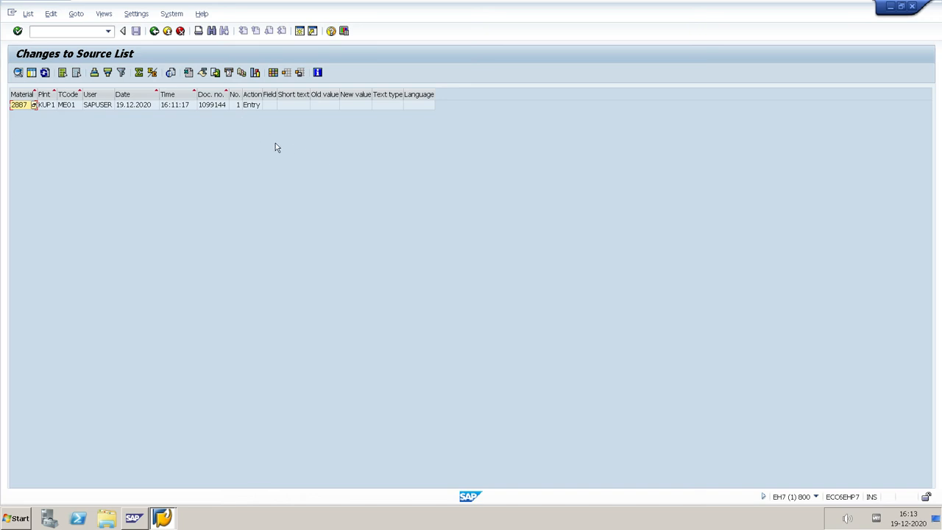
pyautogui.click(154, 31)
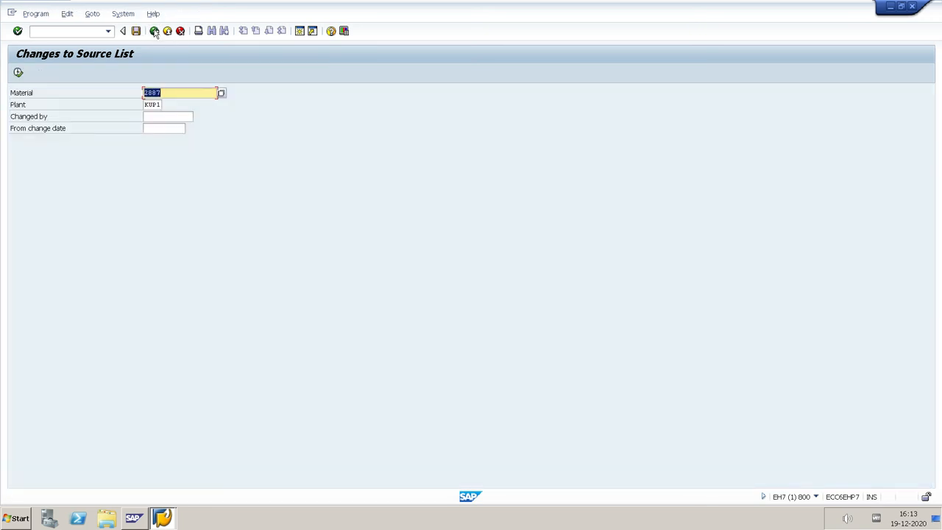
pyautogui.click(155, 31)
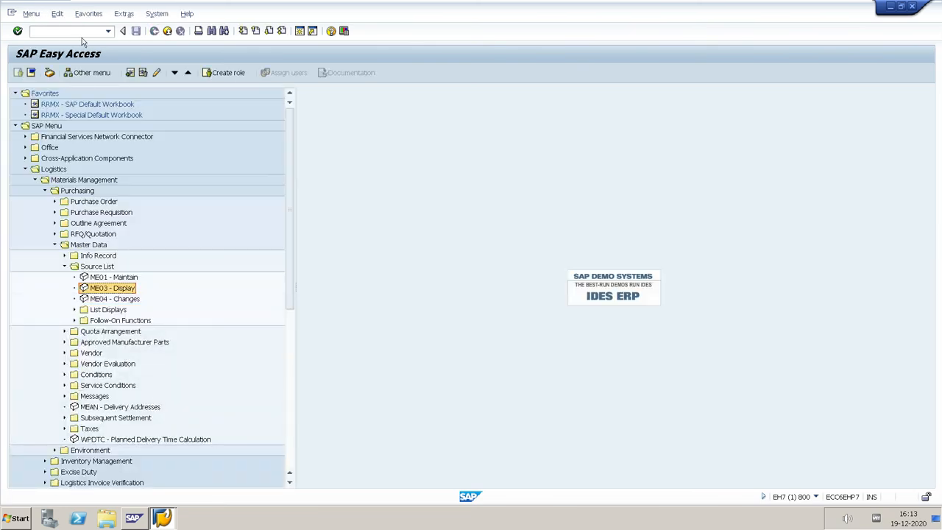
# Find the source list display by material among the list displays and open transaction ME0M
pyautogui.click(82, 36)
pyautogui.click(75, 310)
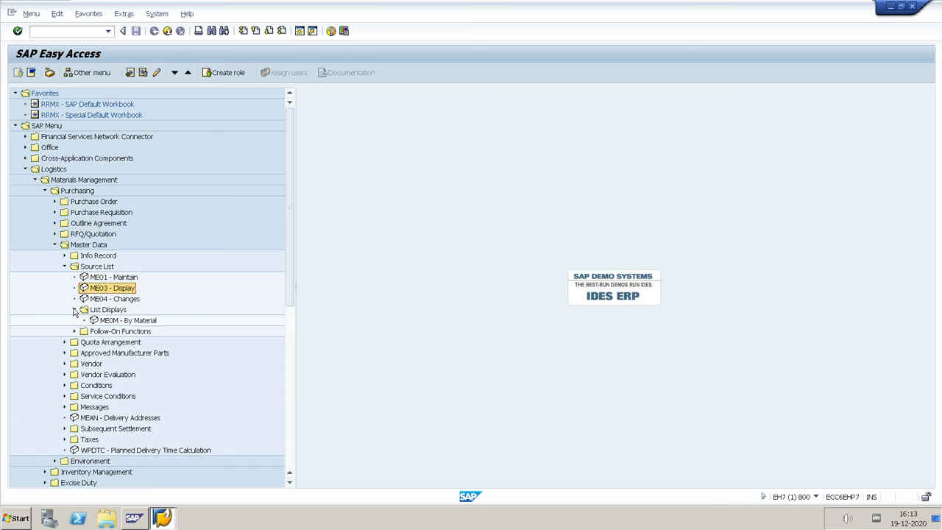
pyautogui.click(69, 32)
pyautogui.write('ME0M')
pyautogui.press('Return')
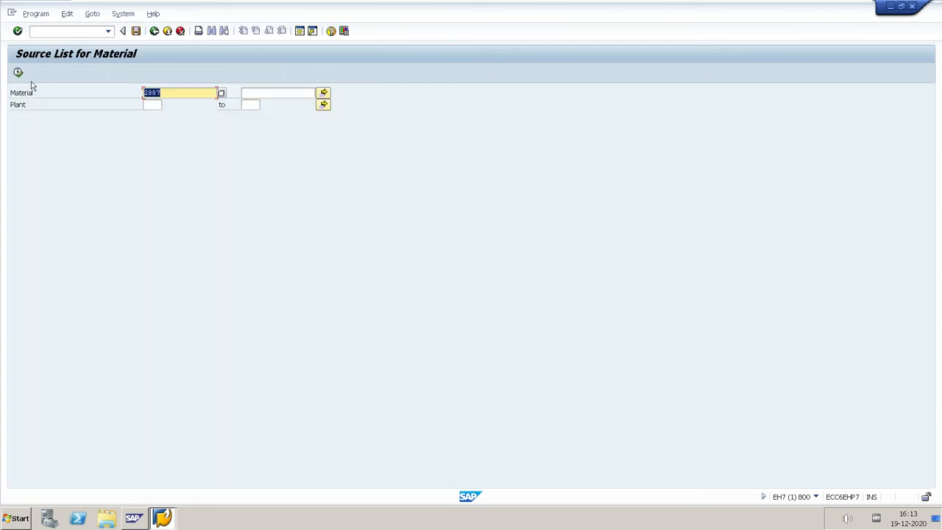
# Run the source list report for material 2887 restricted to plant KUP1, review the record and exit the report
pyautogui.click(152, 105)
pyautogui.write('KUP')
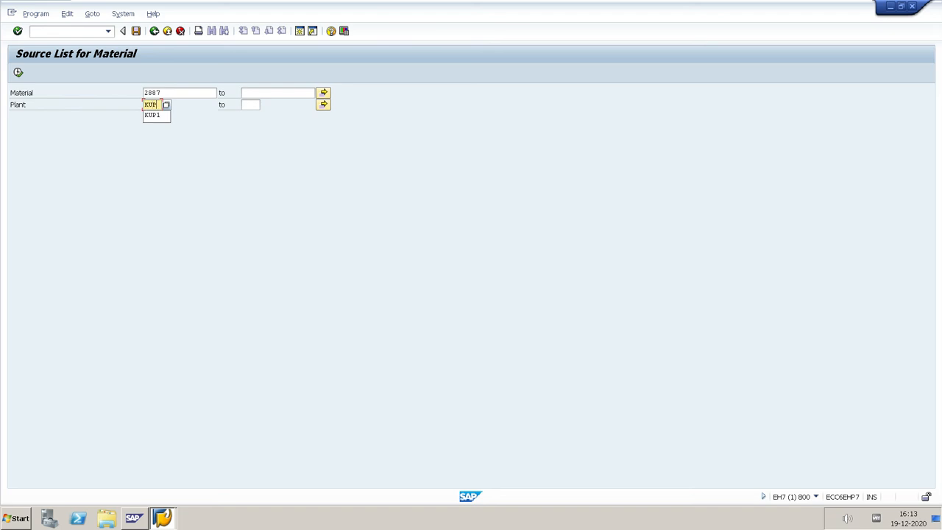
pyautogui.write('1')
pyautogui.press('Return')
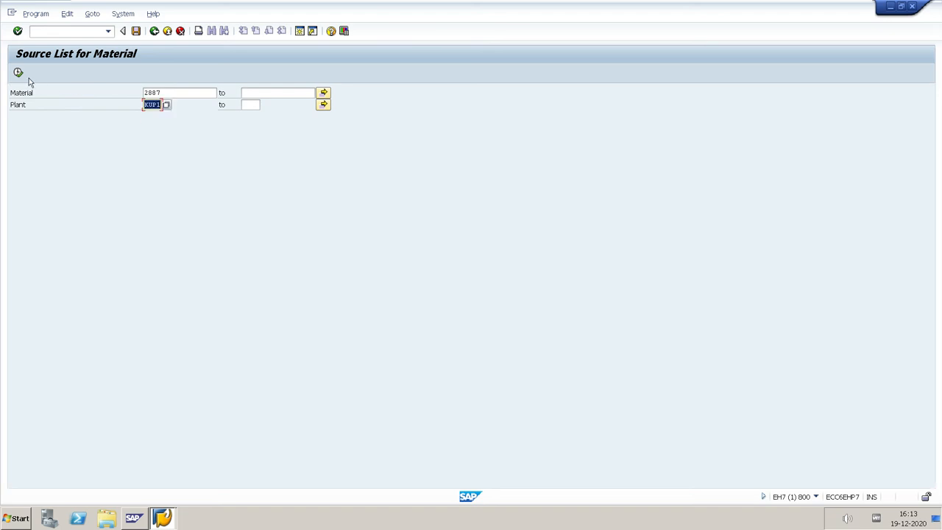
pyautogui.click(18, 73)
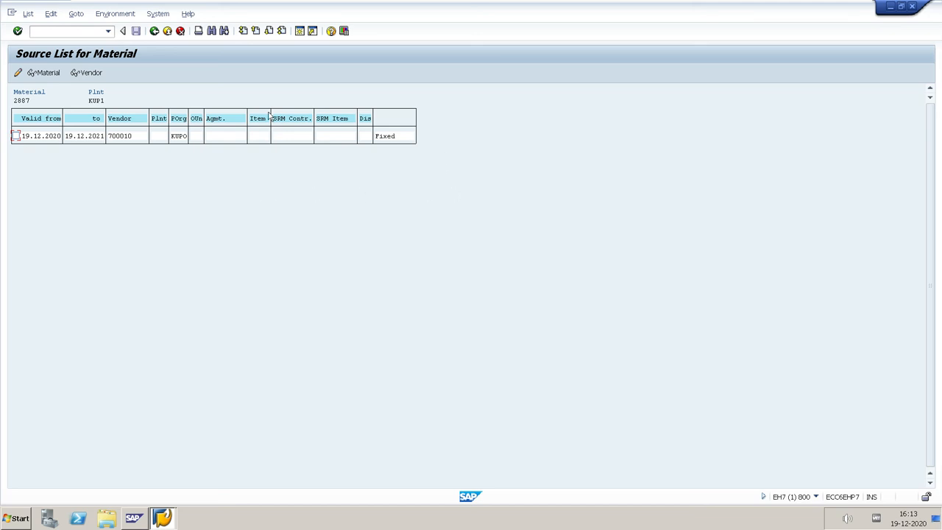
pyautogui.click(155, 31)
pyautogui.click(154, 32)
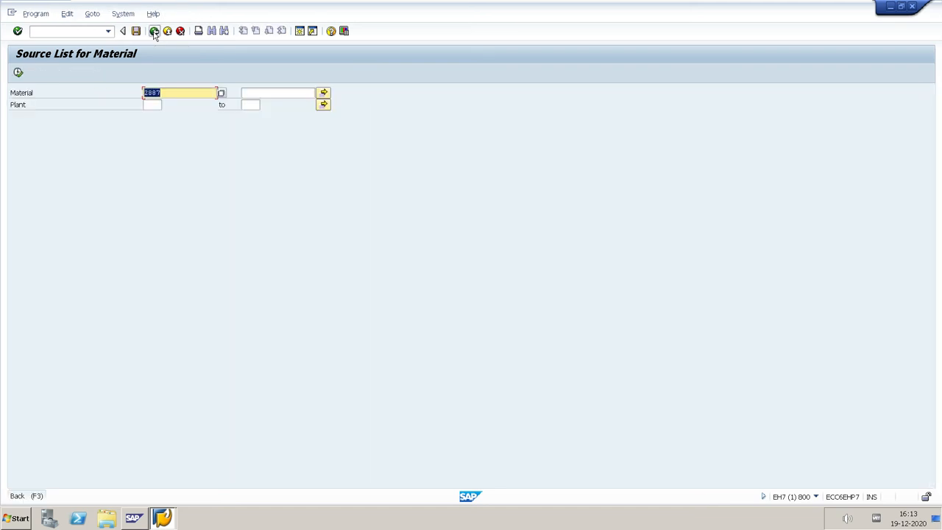